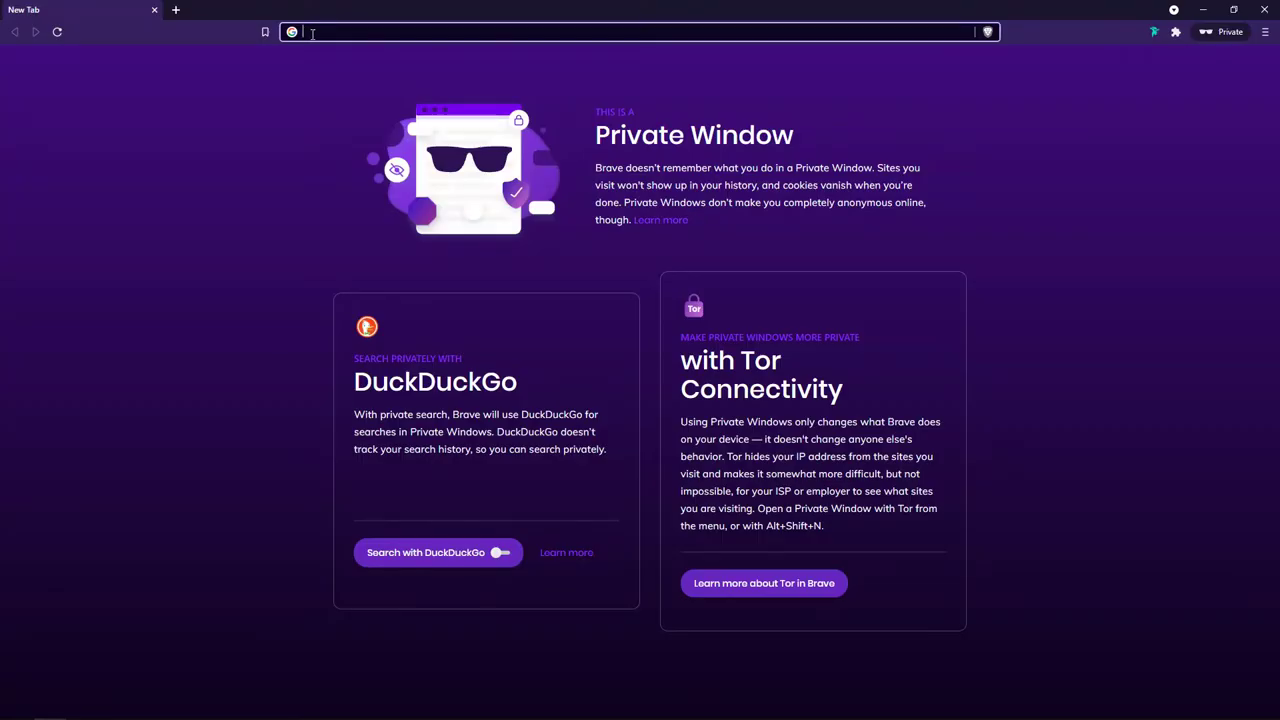
# Load the shared Canva DNS design from the pasted link and open Brave's menu to present it
pyautogui.write('https://www.canva.com/design/DAEsDZpdc9w/1YYuii3vNJ-LS4XnunWy5w/view?utm_content=DAEsDZpdc9w&utm_campaign=designshare&utm_medium=link&utm_source=publishsharelink#1')
pyautogui.press('Return')
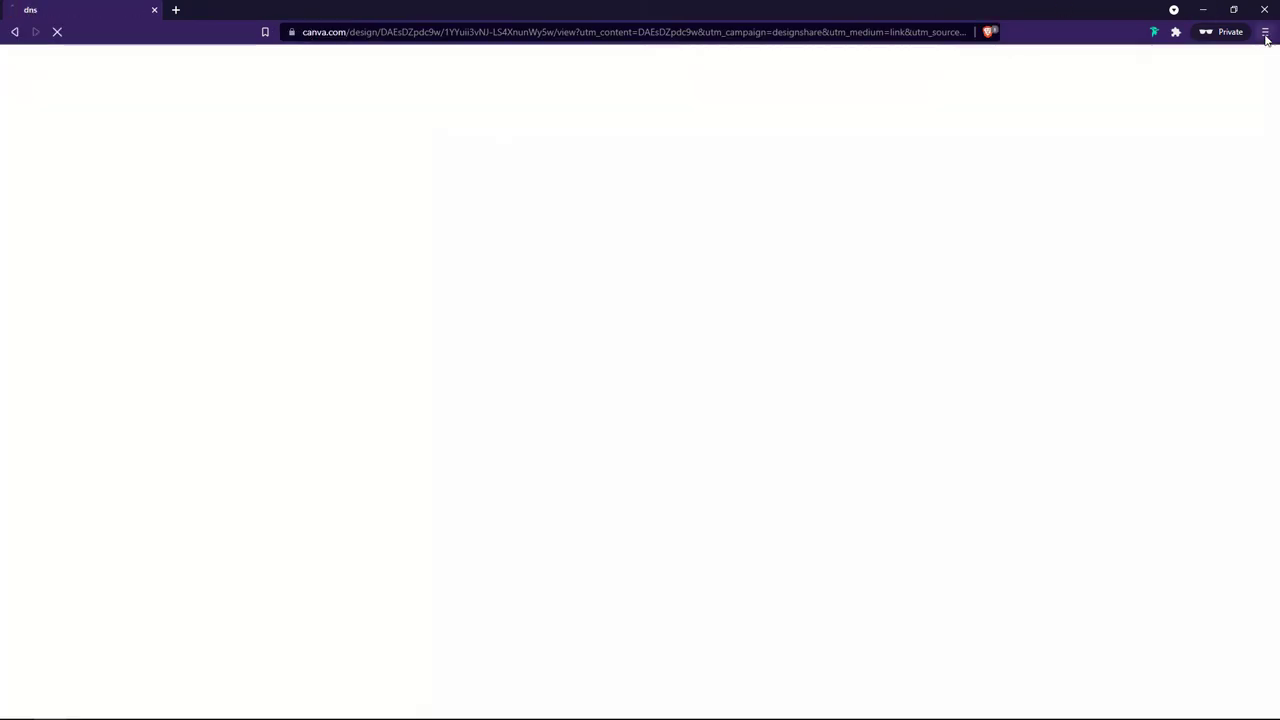
pyautogui.click(1265, 31)
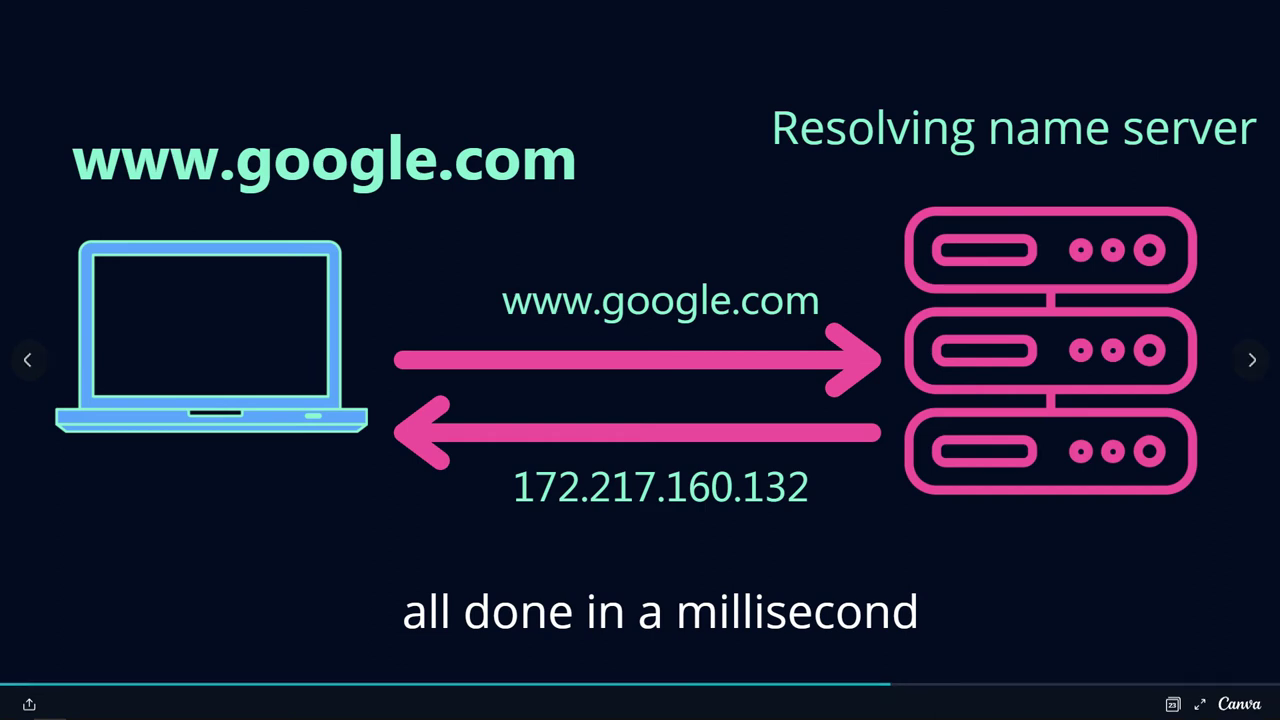
# Leave full screen and browse to 172.217.160.132 to show it reaches Google
pyautogui.click(638, 45)
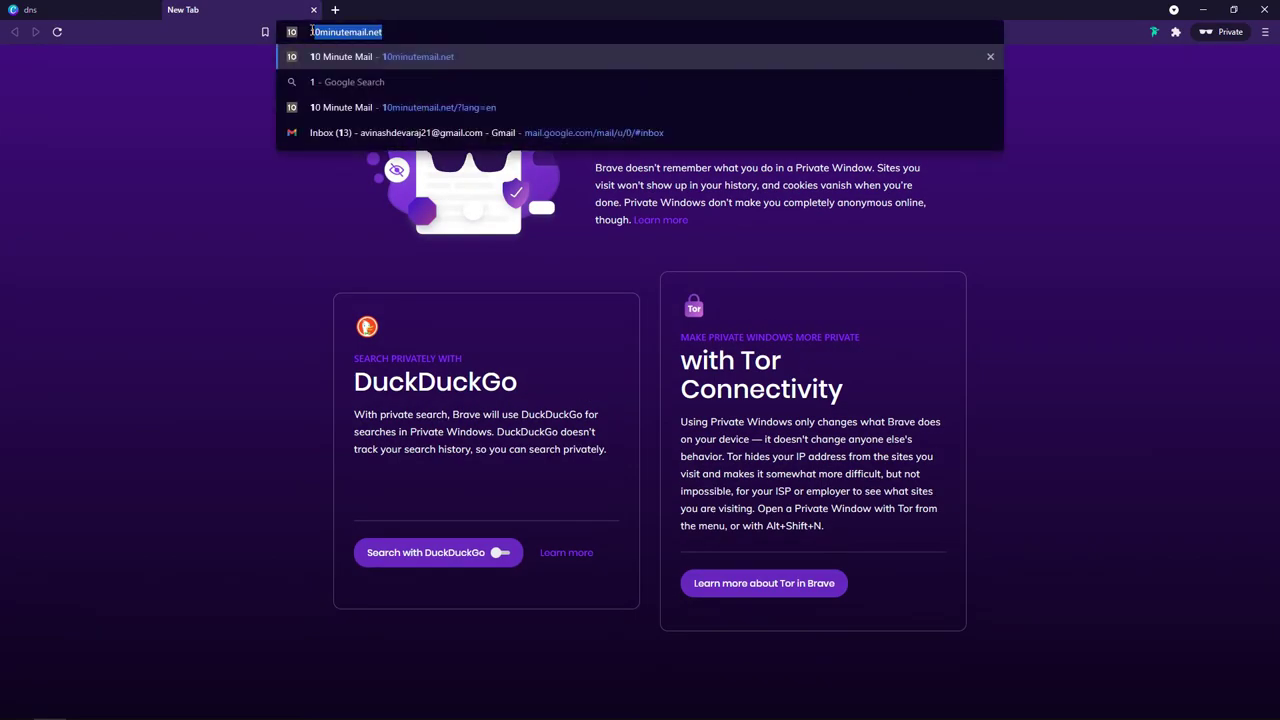
pyautogui.write('72')
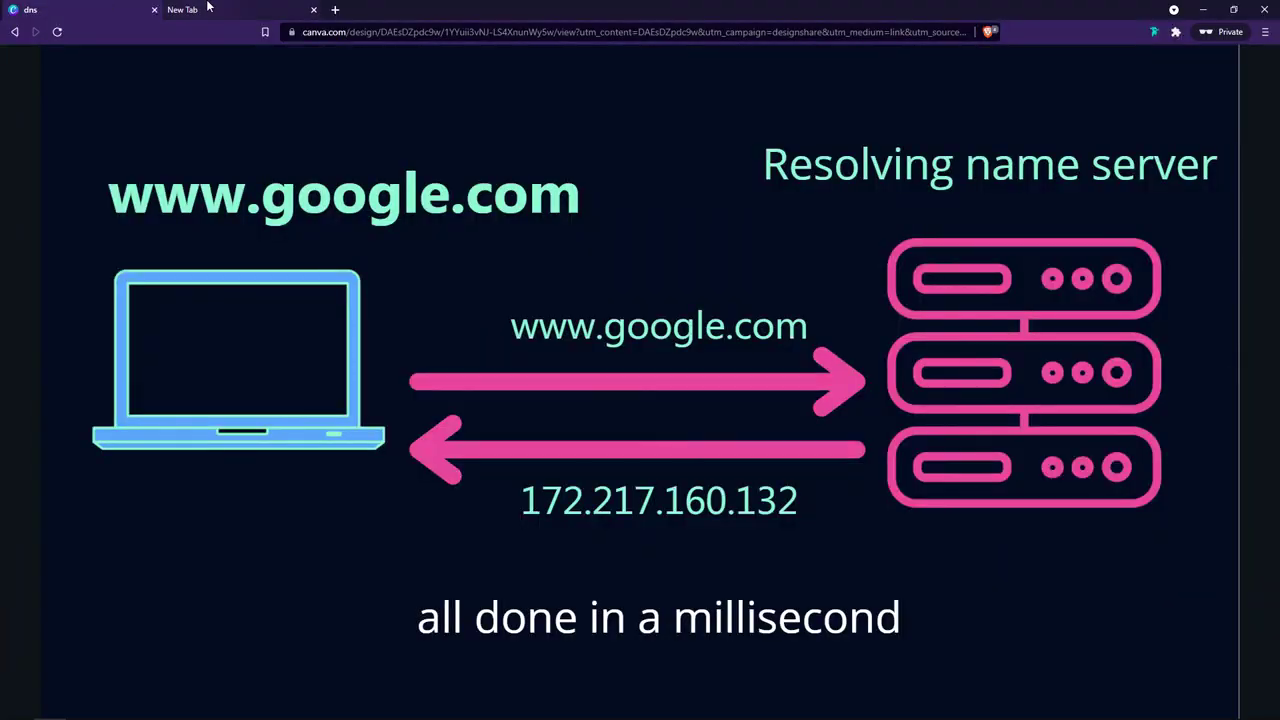
pyautogui.write('.217.160.132')
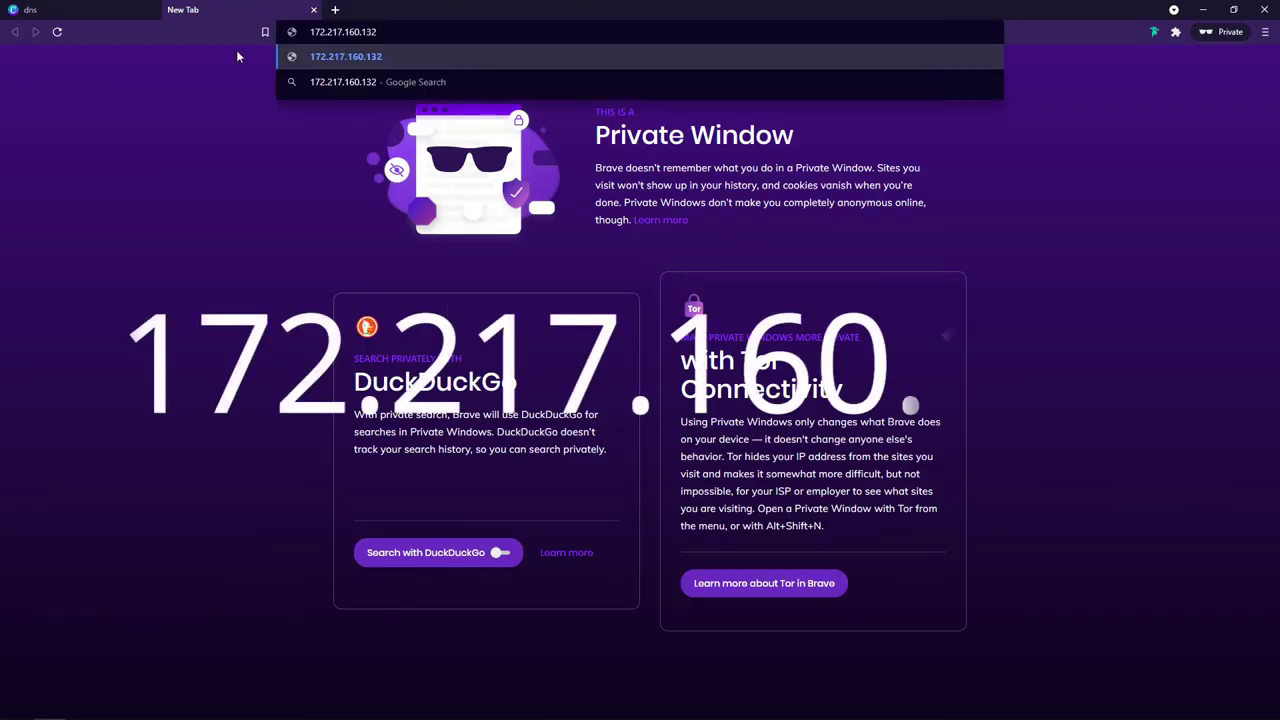
pyautogui.press('Return')
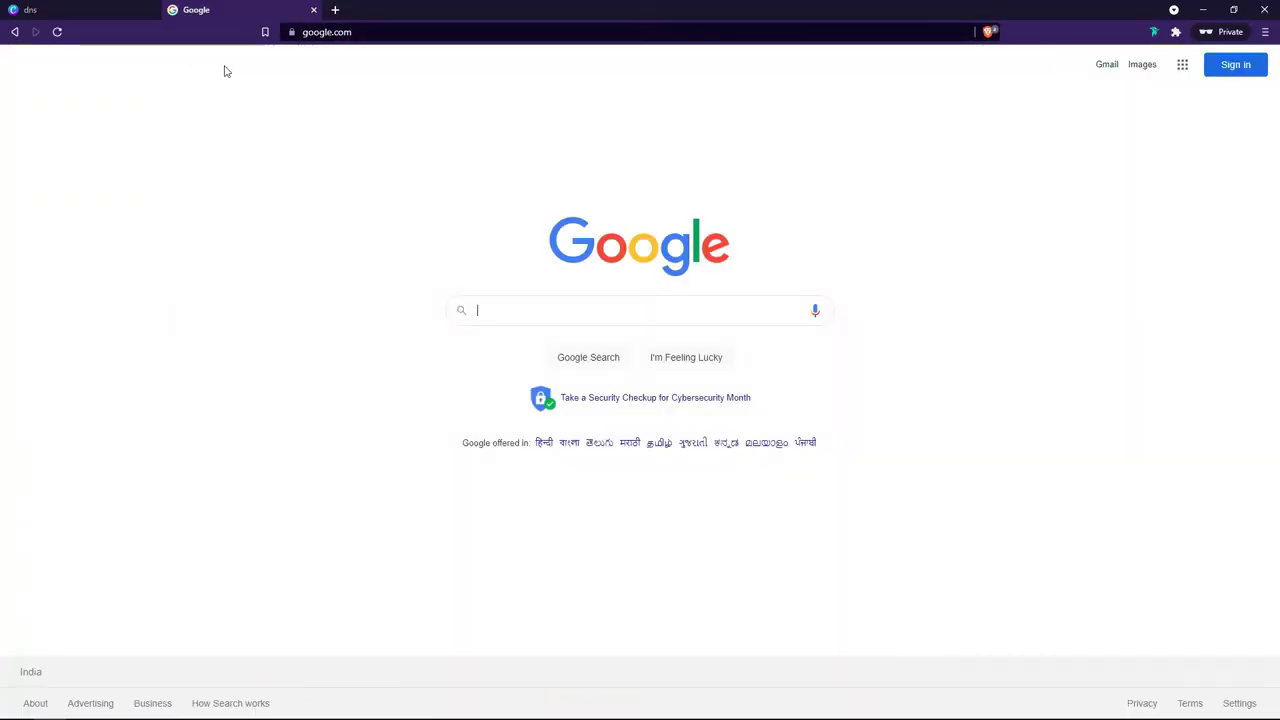
# Return to the dns slides tab and show it full screen again
pyautogui.click(90, 10)
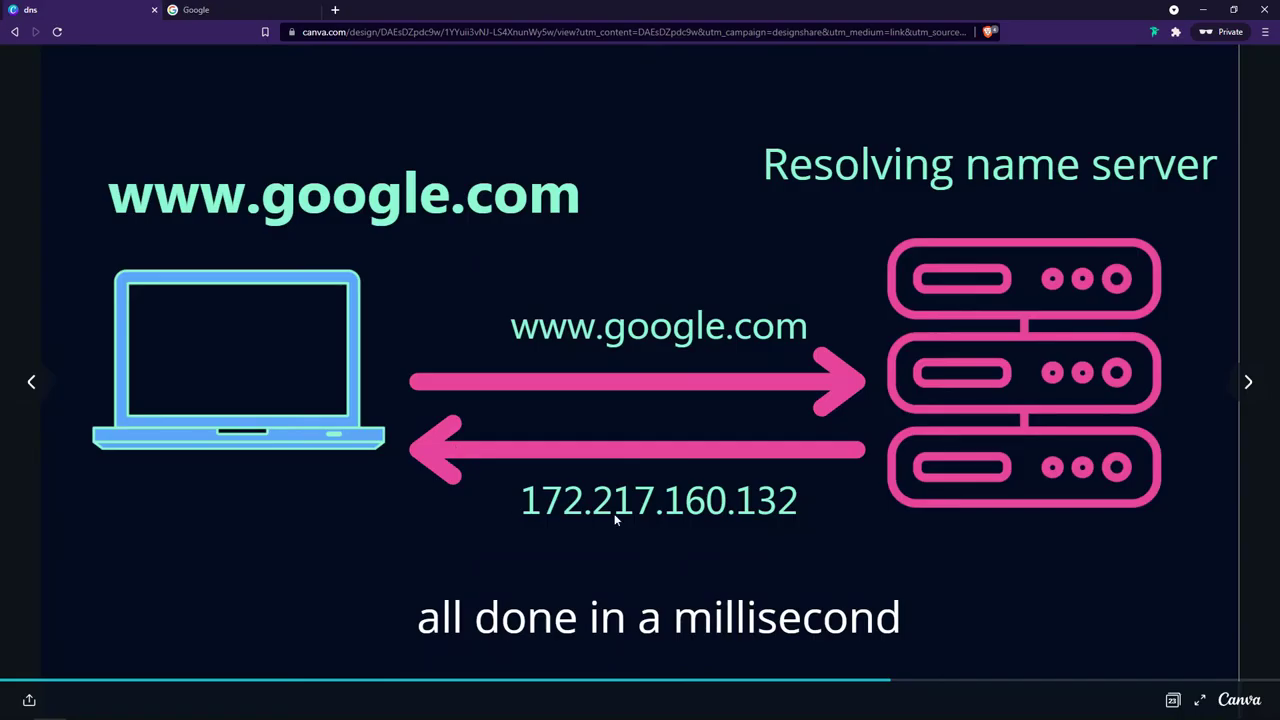
pyautogui.click(1265, 31)
pyautogui.click(1255, 243)
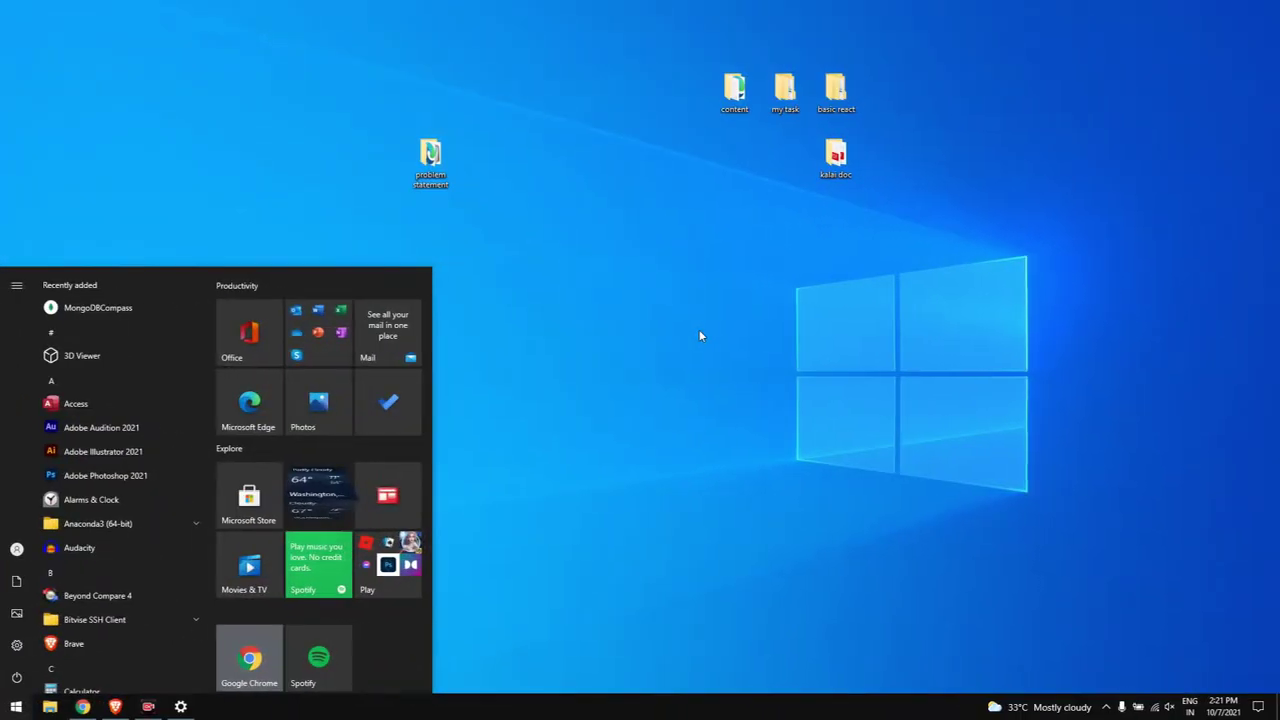
# Launch Control Panel from search, switch to Category view, and reach Network and Sharing Center
pyautogui.write('com')
pyautogui.press('Return')
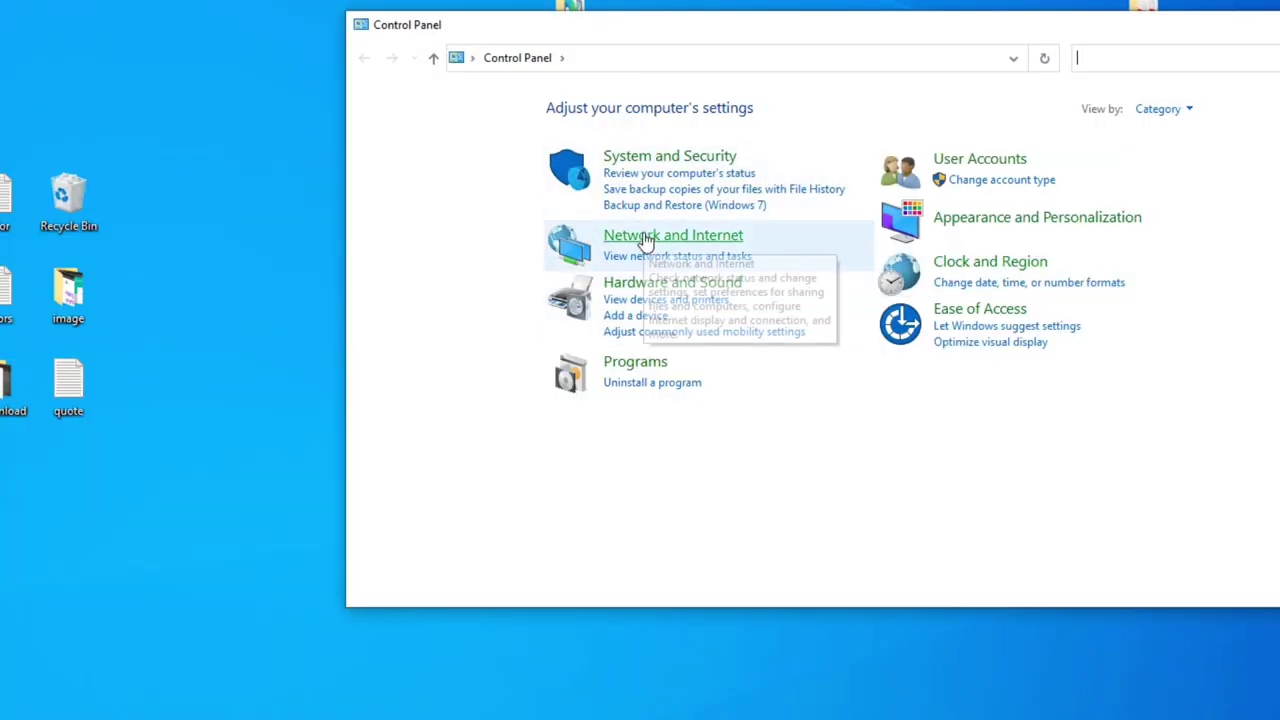
pyautogui.click(993, 148)
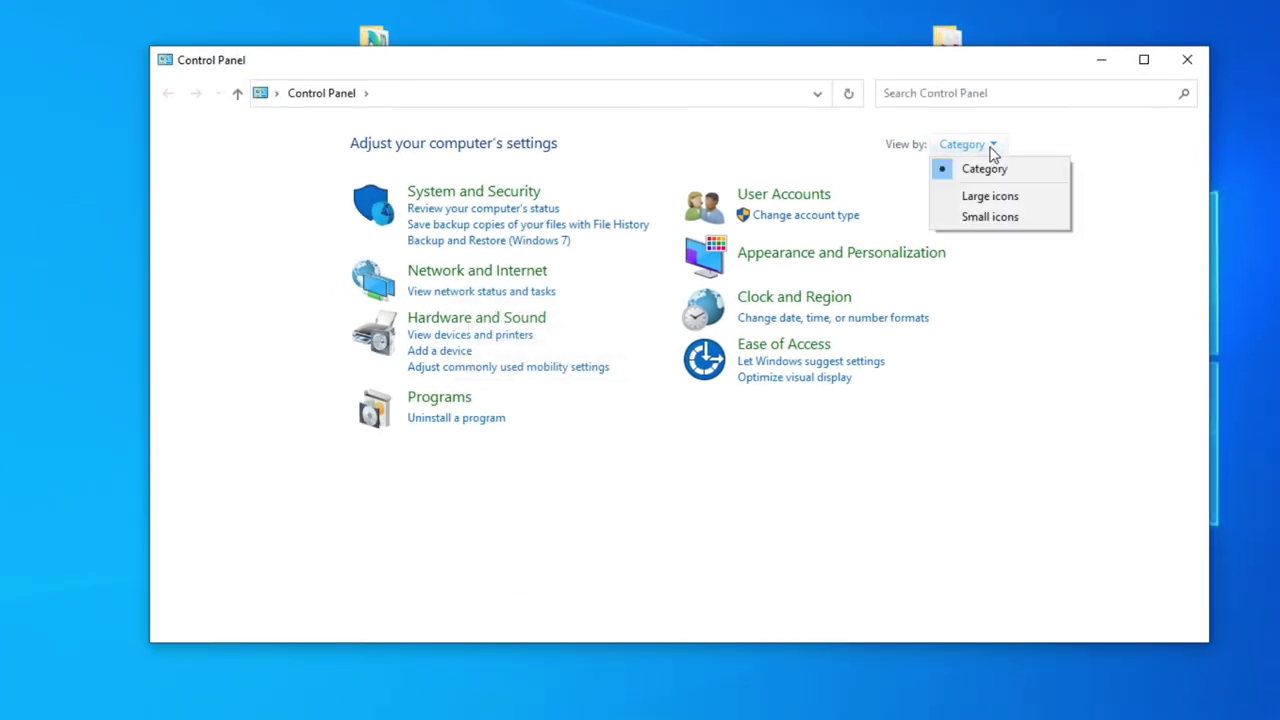
pyautogui.click(967, 215)
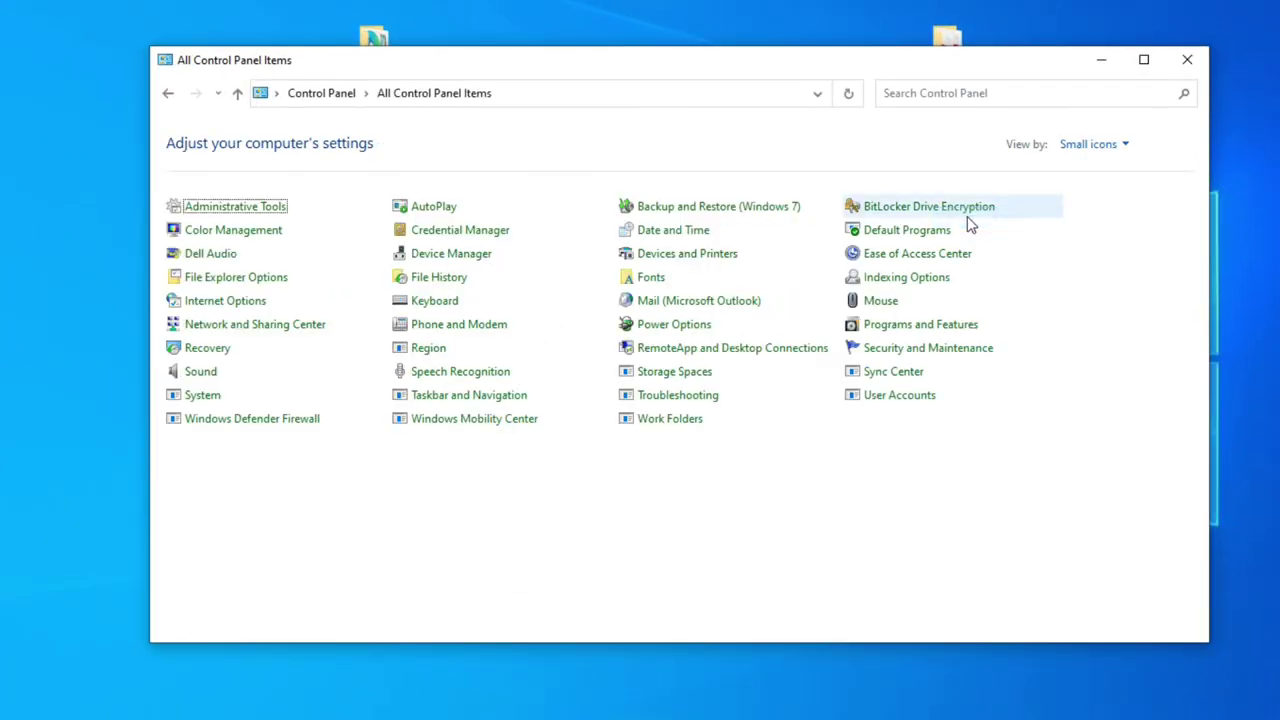
pyautogui.click(1081, 150)
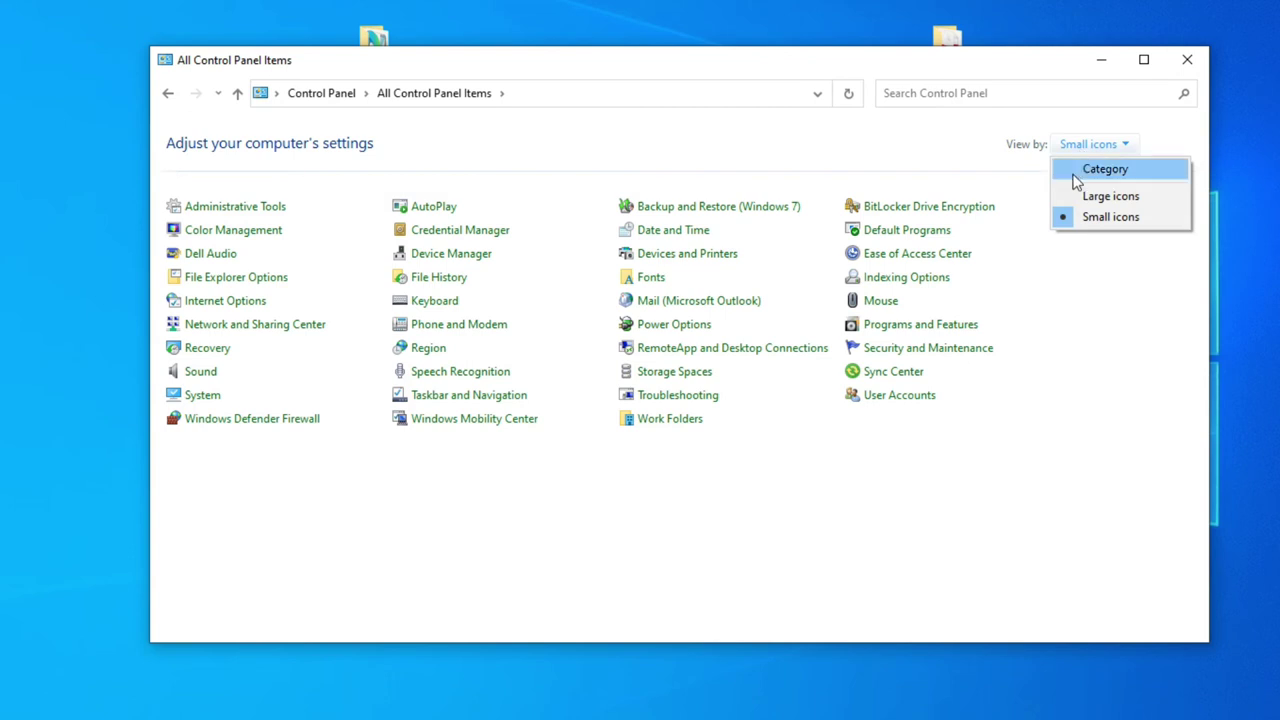
pyautogui.click(1076, 181)
pyautogui.click(470, 279)
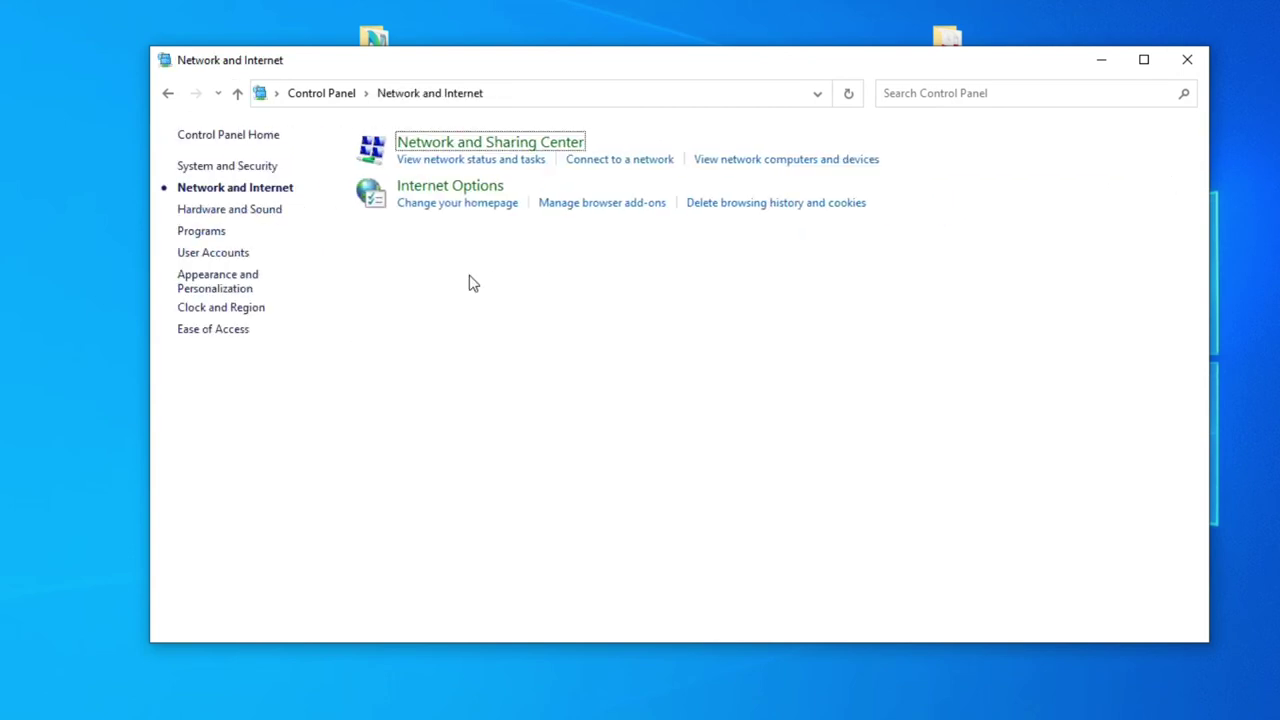
pyautogui.click(435, 145)
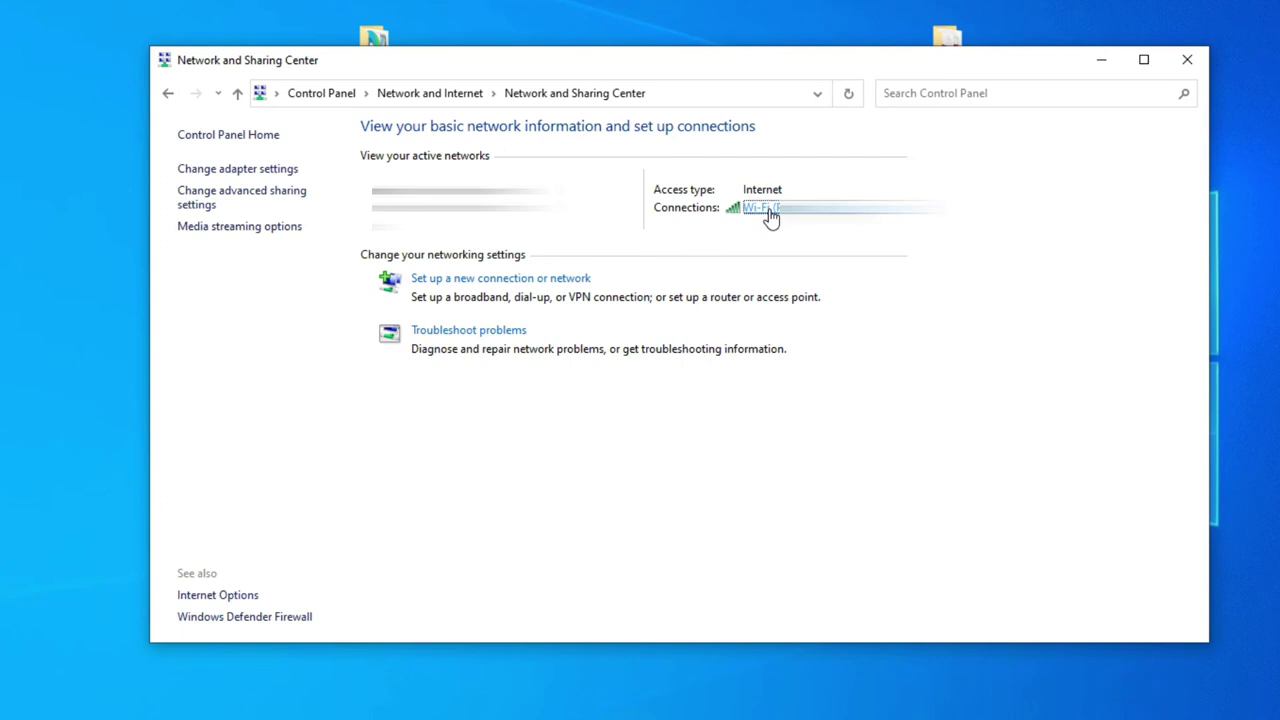
# Set Wi-Fi IPv4 DNS to preferred 1.1.1.1 and alternate 8.8.8.8, then close the dialogs
pyautogui.click(766, 209)
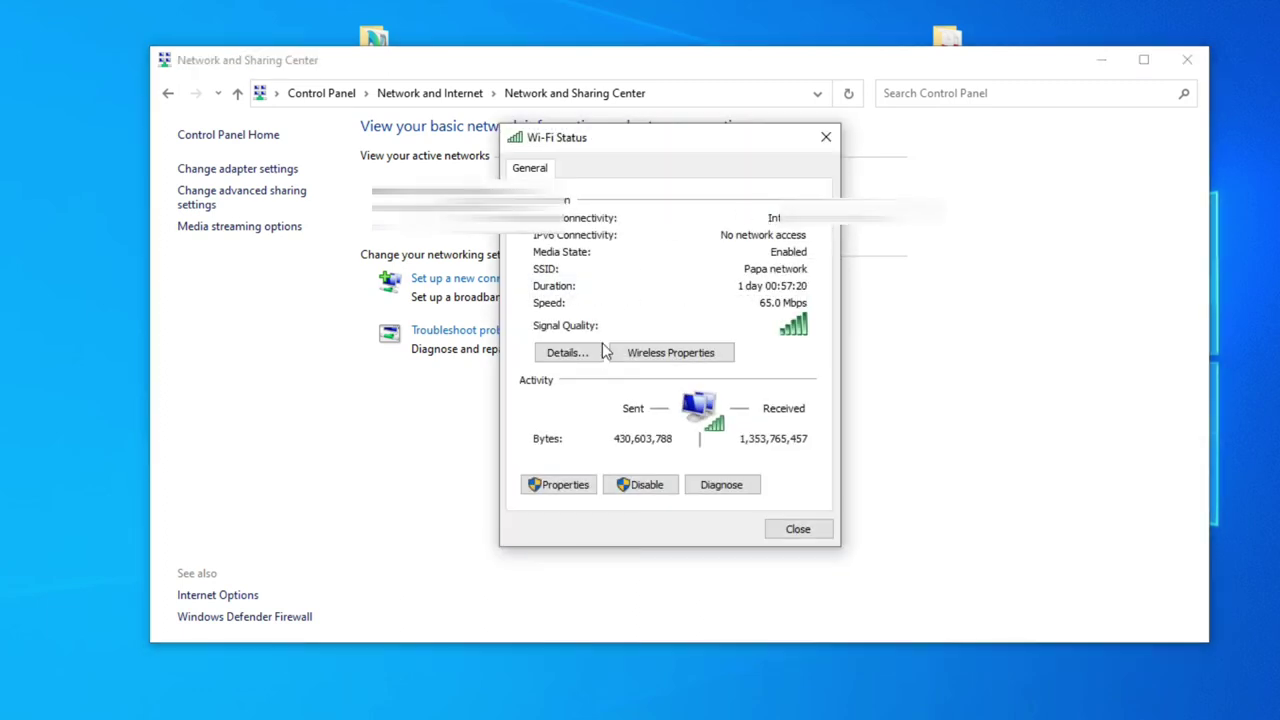
pyautogui.click(548, 484)
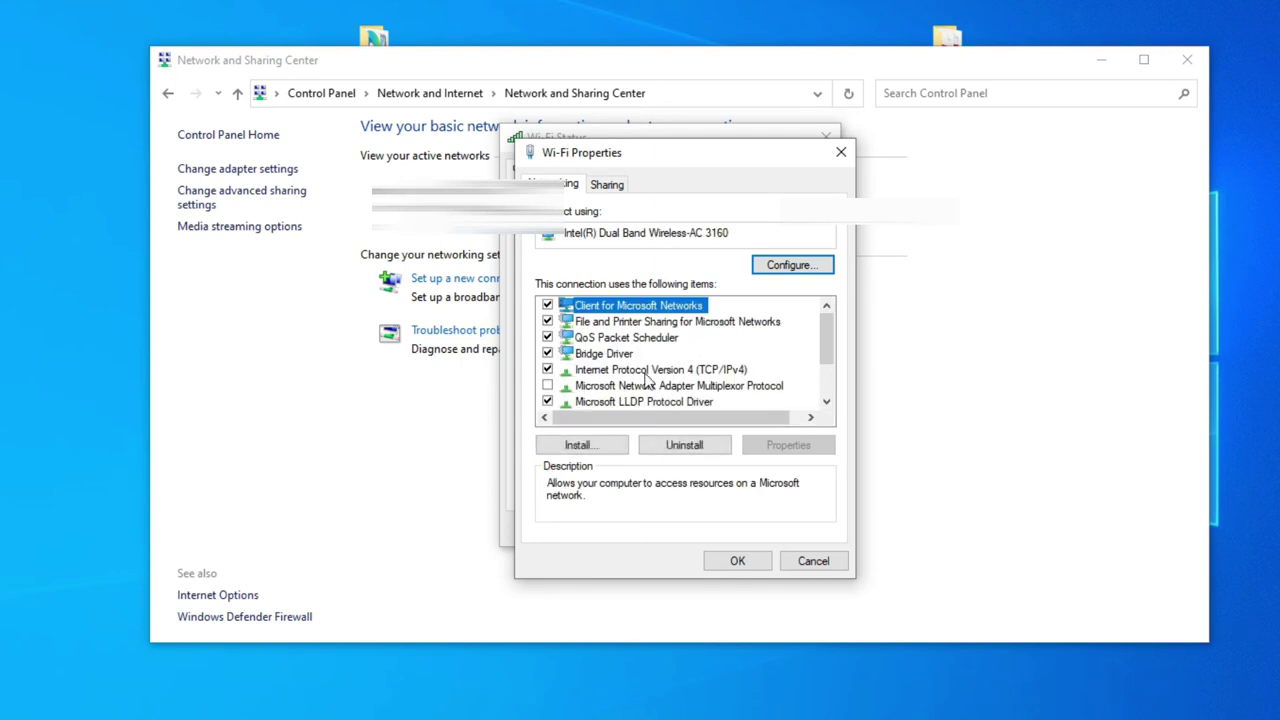
pyautogui.doubleClick(645, 370)
pyautogui.click(581, 488)
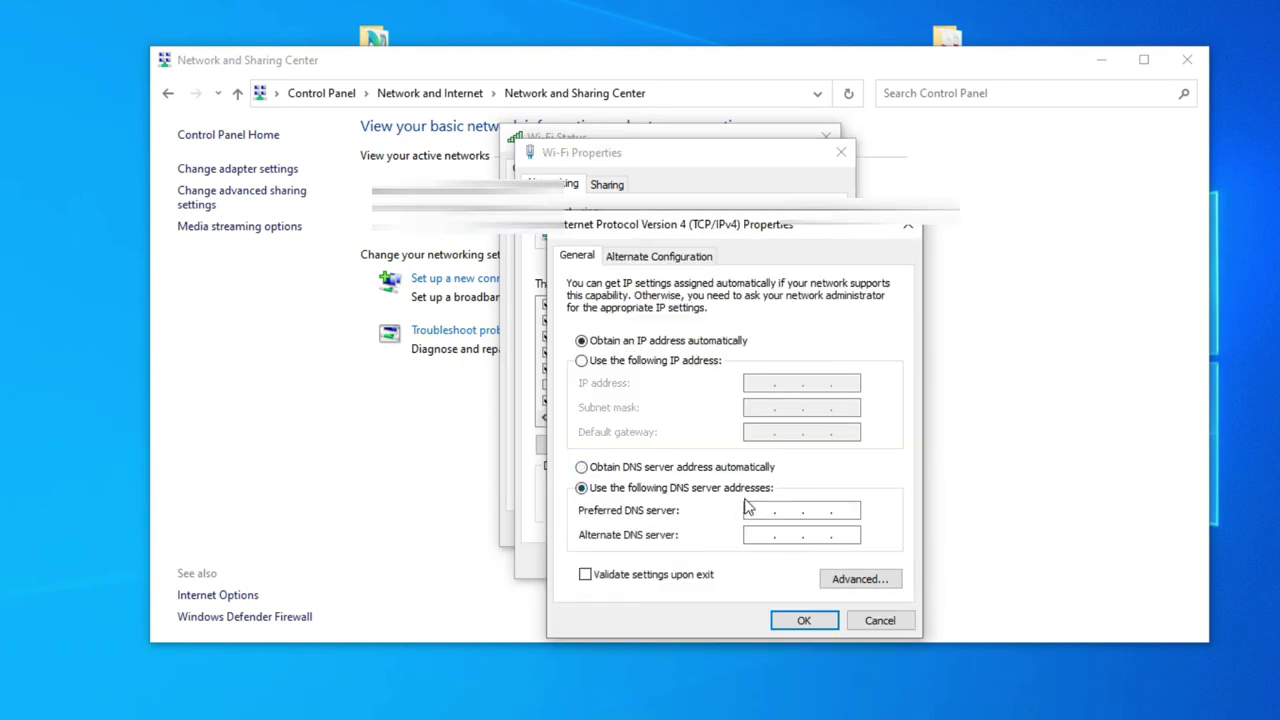
pyautogui.write('1.1.1')
pyautogui.write('.')
pyautogui.write('1')
pyautogui.write('8.8.8.')
pyautogui.write('8')
pyautogui.click(801, 622)
pyautogui.click(735, 562)
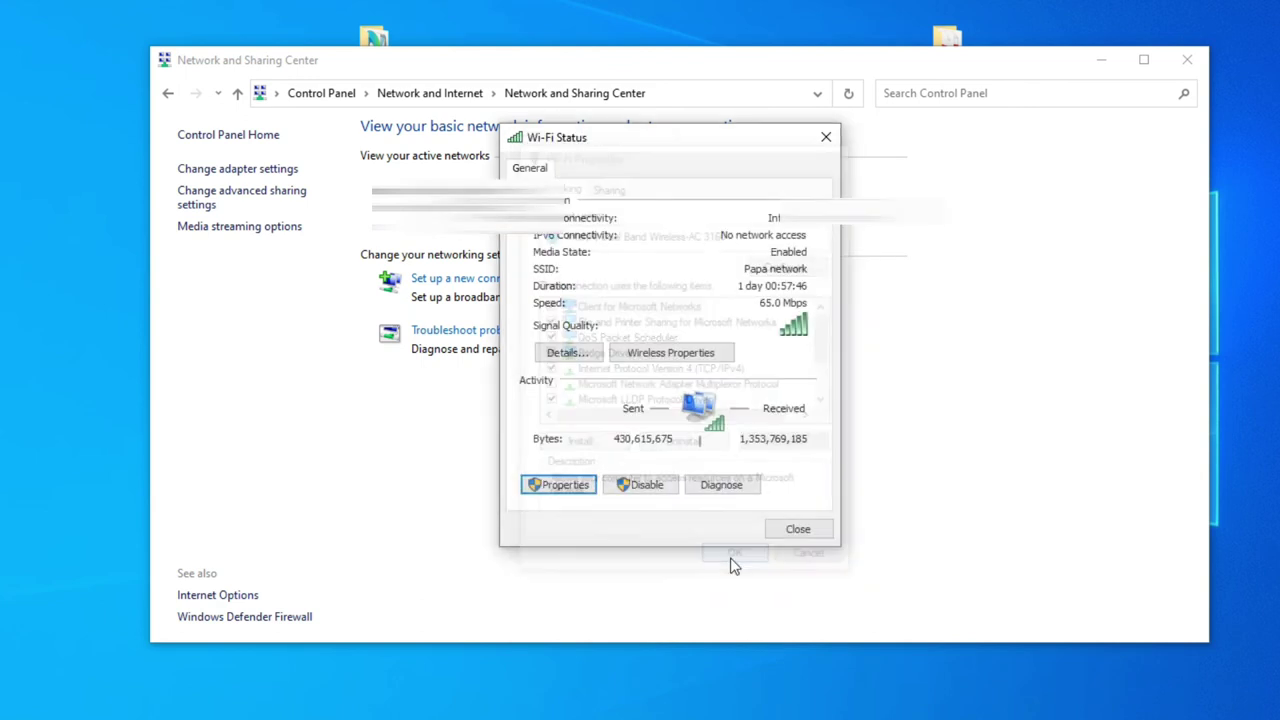
pyautogui.click(795, 530)
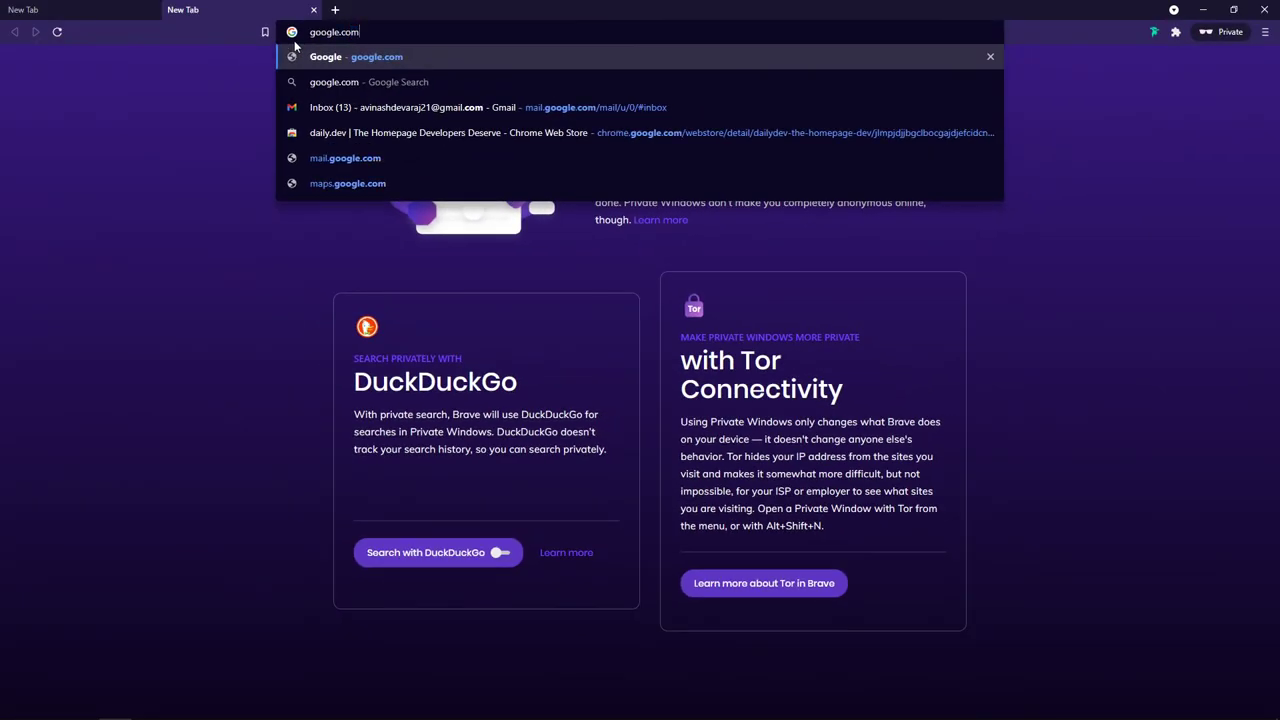
# Submit the google.com address entered in the Brave private window
pyautogui.press('Return')
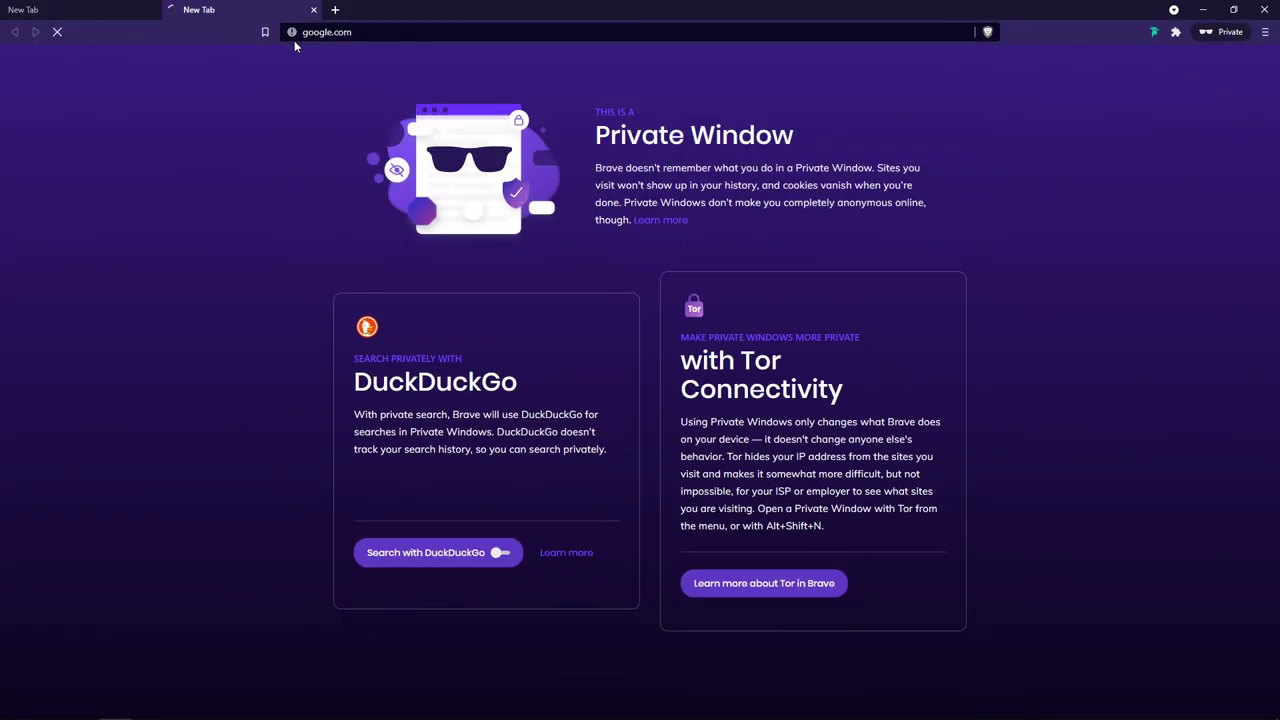